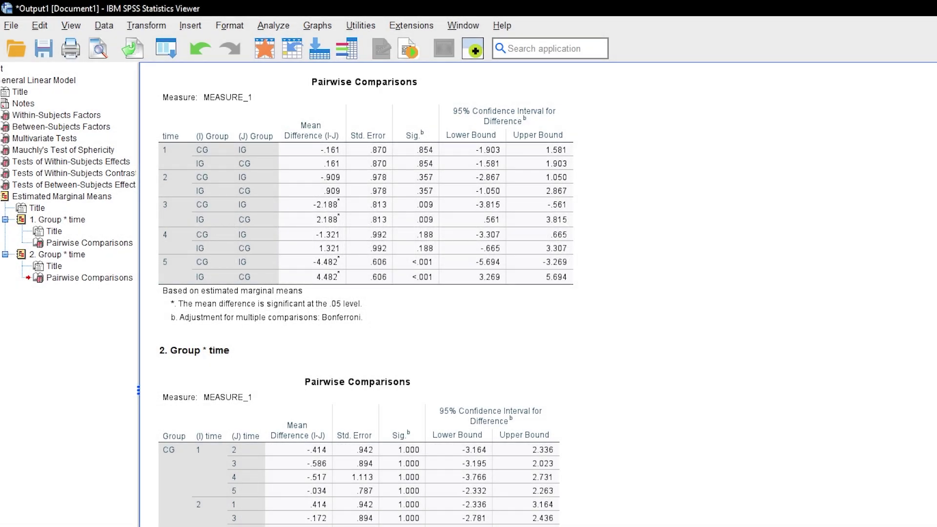
# Run an independent-samples t test on T3 and T5, grouped by Group codes 1 and 2, with effect sizes
pyautogui.click(273, 25)
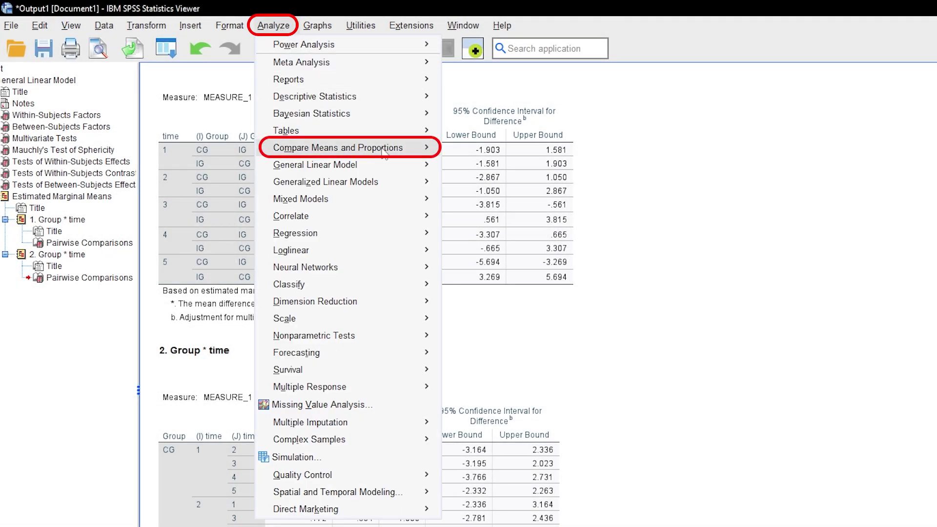
pyautogui.moveTo(338, 148)
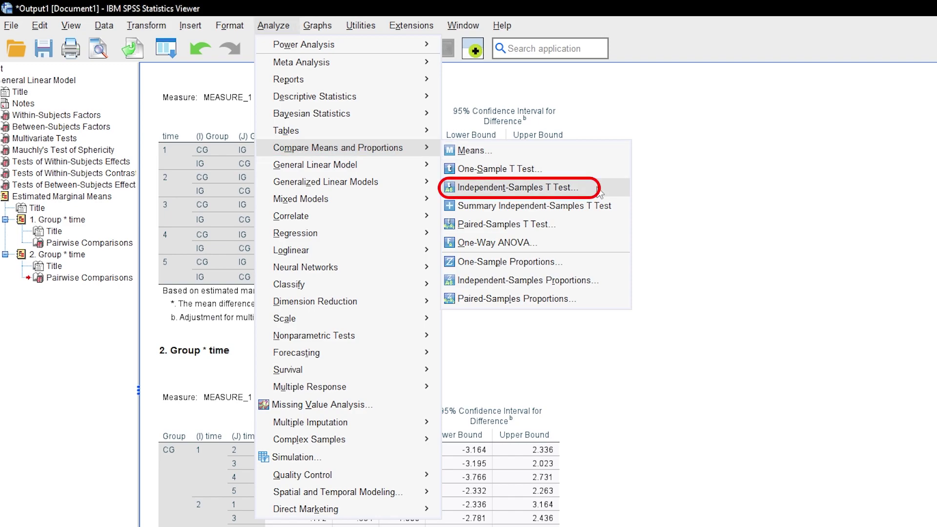
pyautogui.click(601, 193)
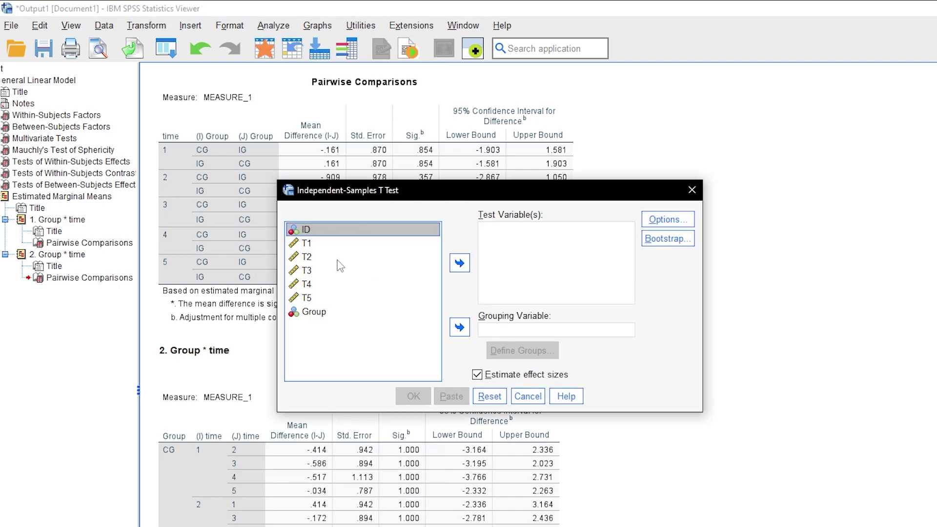
pyautogui.click(316, 271)
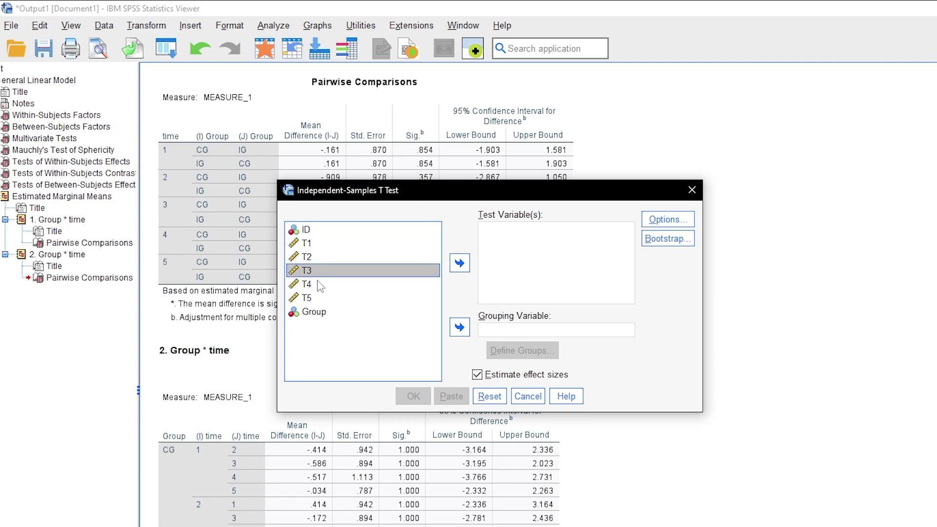
pyautogui.keyDown('ctrl'); pyautogui.click(315, 297); pyautogui.keyUp('ctrl')
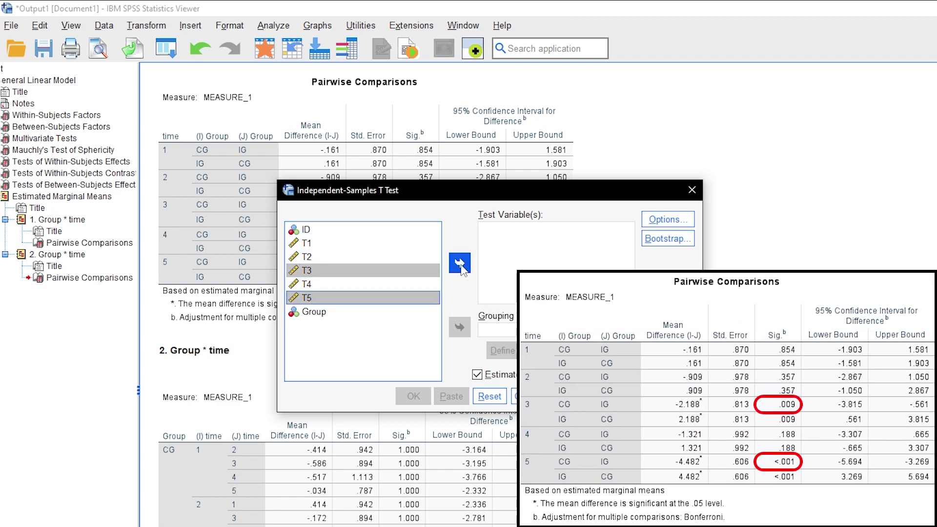
pyautogui.click(460, 263)
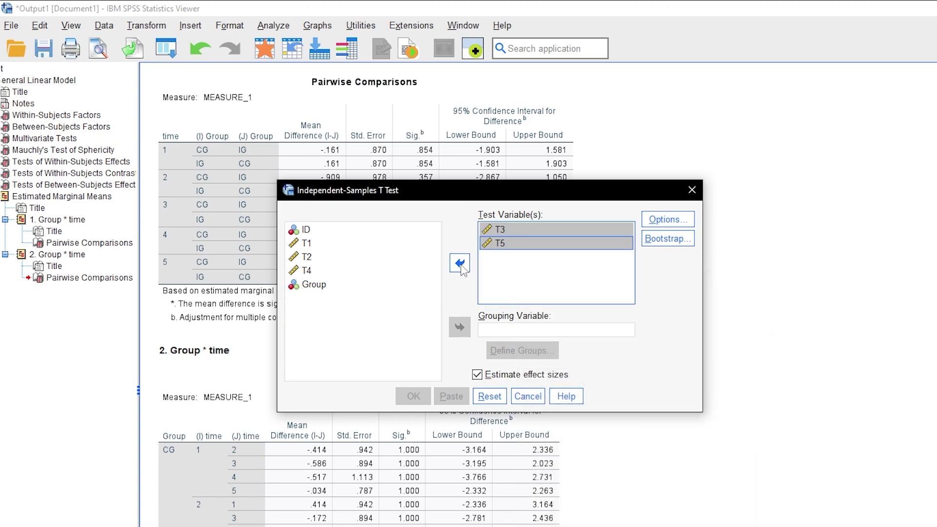
pyautogui.click(314, 284)
pyautogui.click(460, 326)
pyautogui.click(523, 350)
pyautogui.click(623, 366)
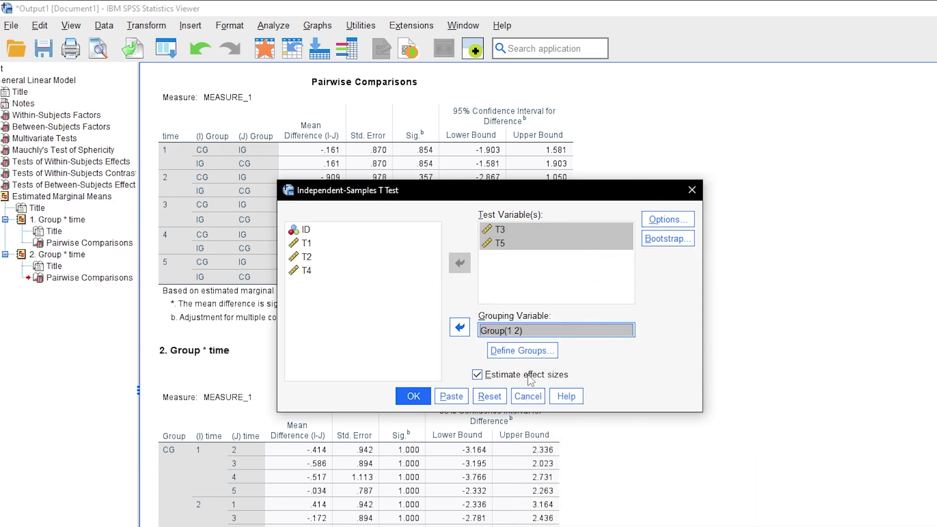
pyautogui.click(413, 397)
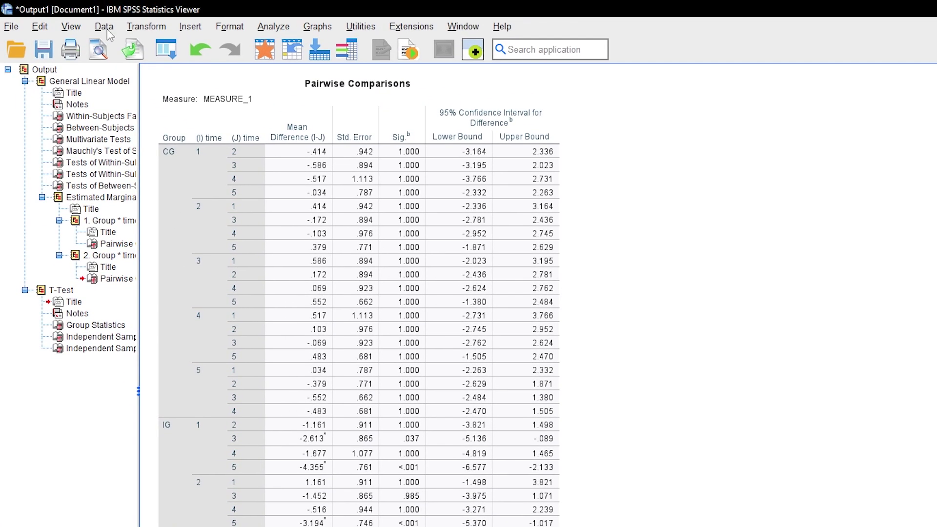
# Enter the case selection condition Group = 2 in Select Cases
pyautogui.click(104, 26)
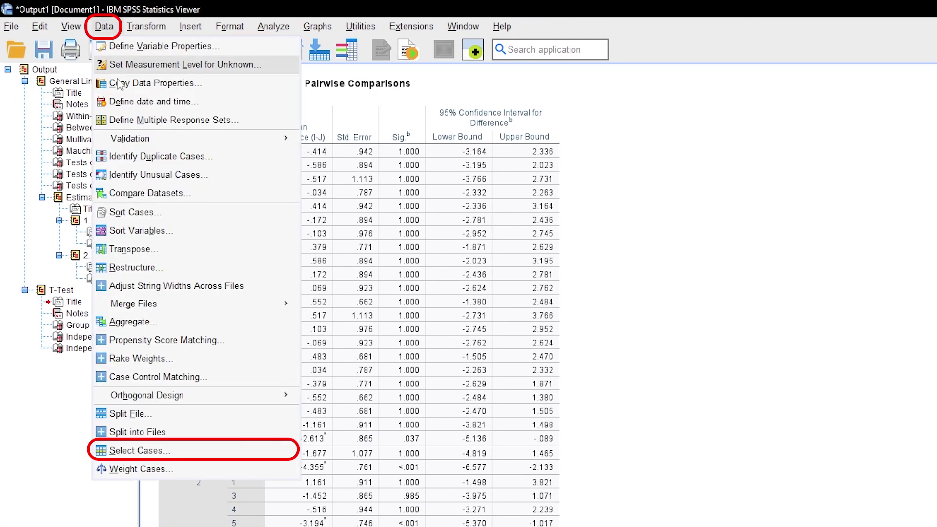
pyautogui.click(139, 450)
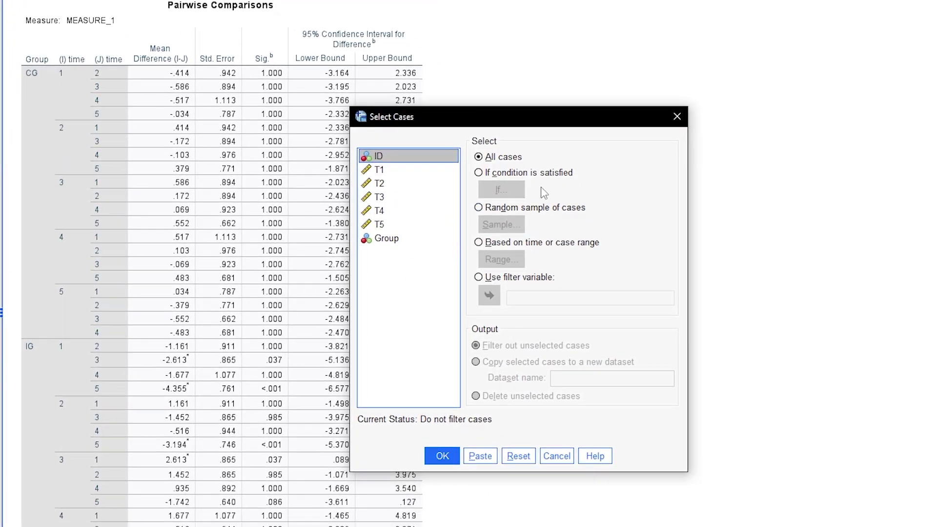
pyautogui.click(514, 176)
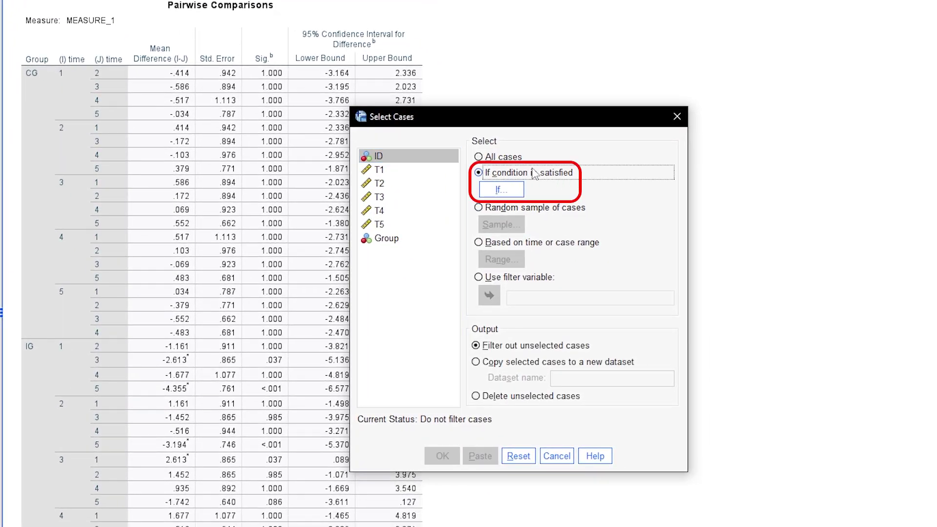
pyautogui.click(501, 190)
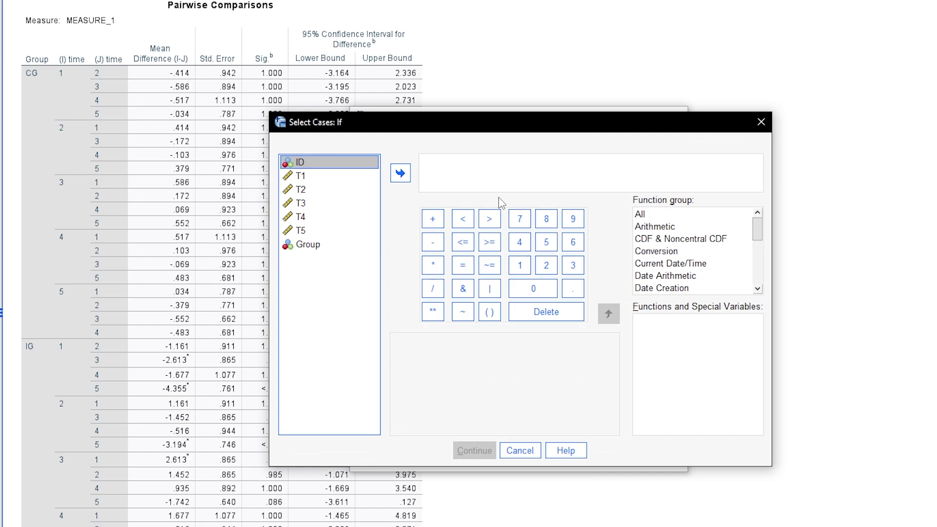
pyautogui.click(310, 244)
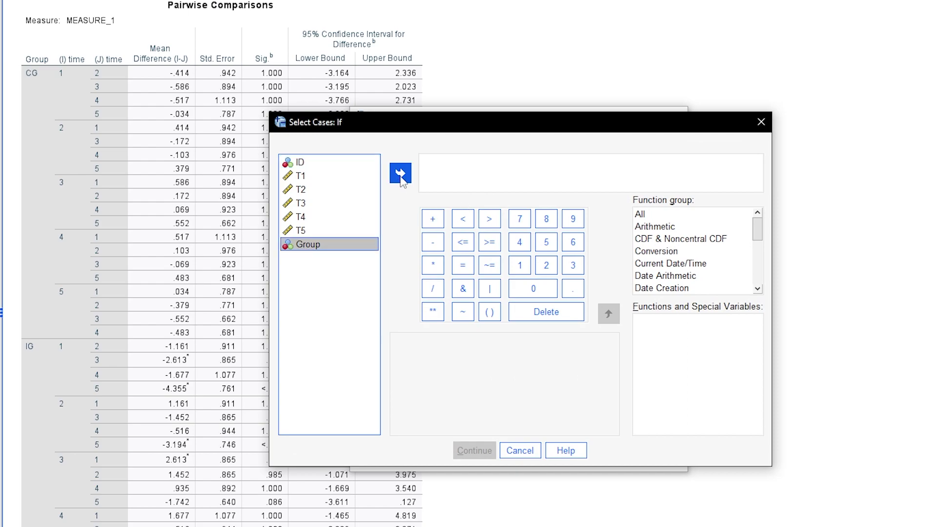
pyautogui.click(400, 174)
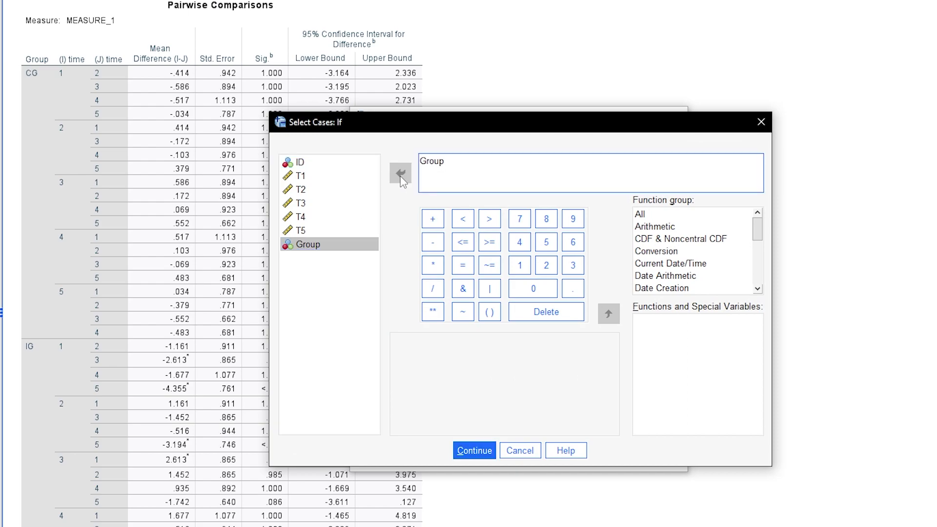
pyautogui.click(463, 265)
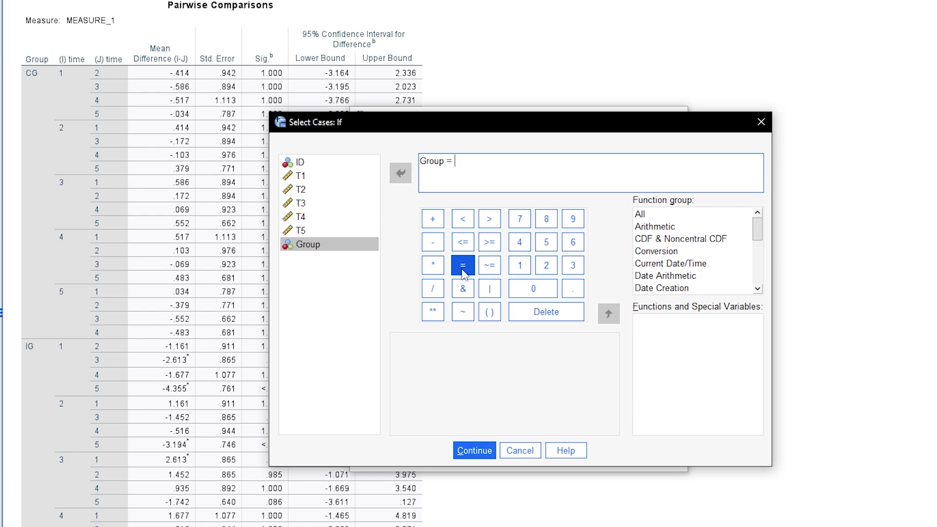
pyautogui.click(547, 274)
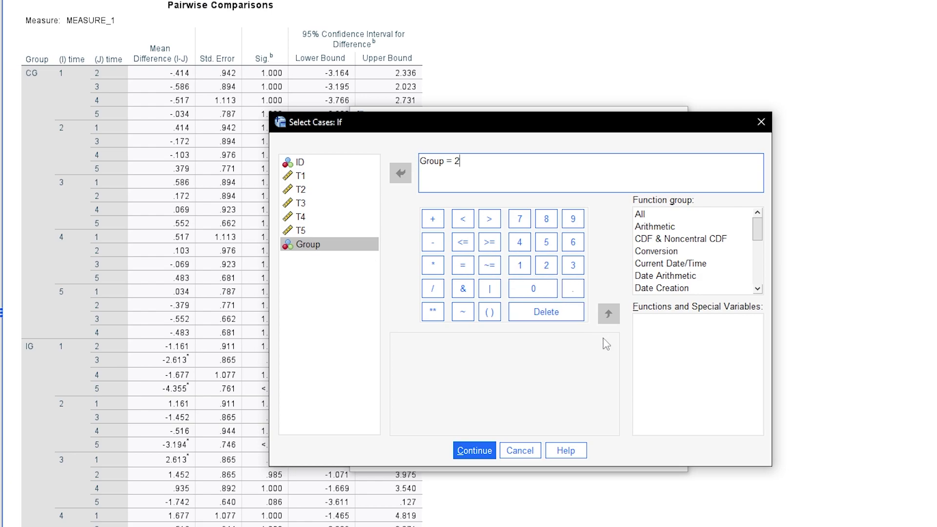
pyautogui.click(485, 452)
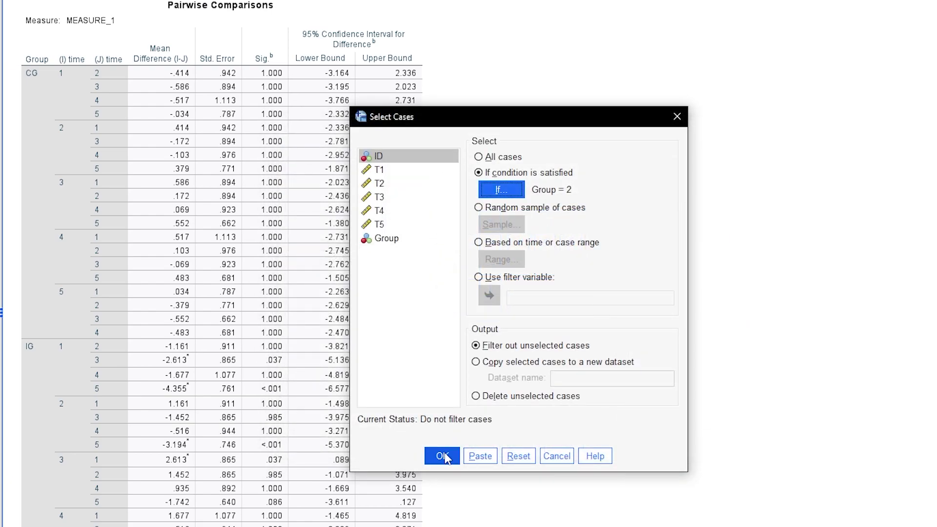
# Apply the Group 2 filter and add T1–T3 as the first paired-samples pair
pyautogui.click(443, 456)
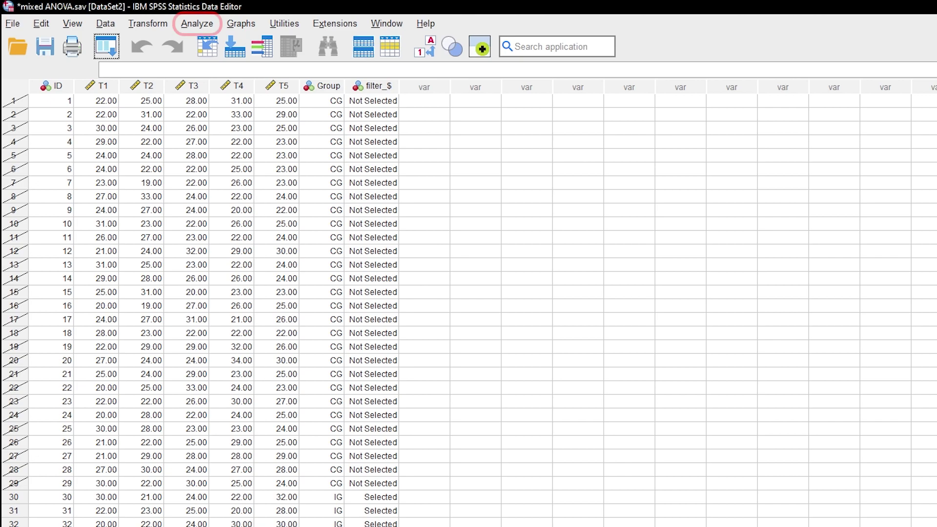
pyautogui.click(197, 23)
pyautogui.moveTo(261, 146)
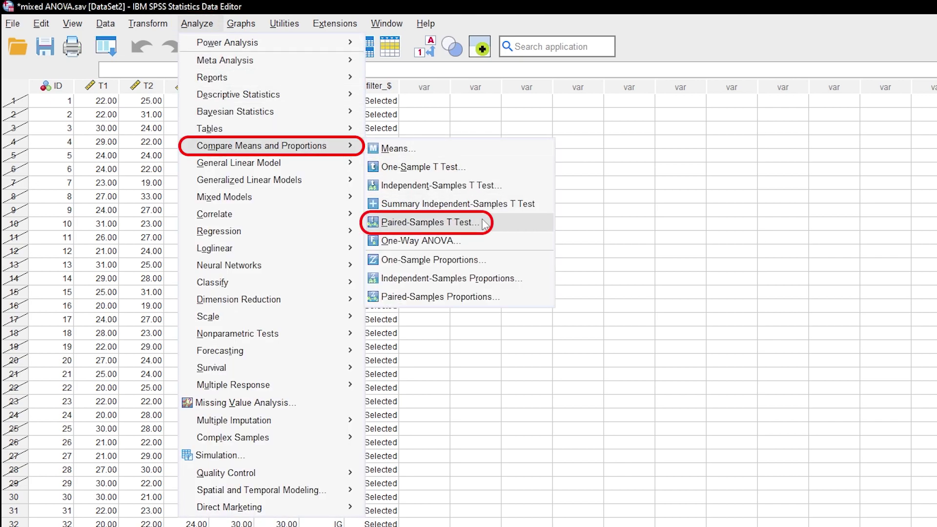
pyautogui.click(484, 224)
pyautogui.click(205, 122)
pyautogui.keyDown('ctrl'); pyautogui.click(205, 149); pyautogui.keyUp('ctrl')
pyautogui.click(371, 180)
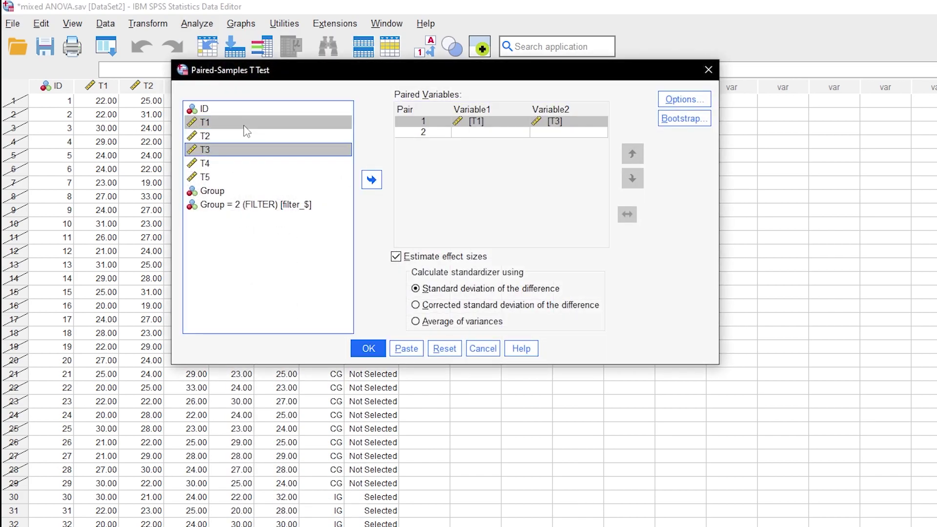
# Add the pairs T1–T5, T2–T5 and T4–T5
pyautogui.click(244, 122)
pyautogui.keyDown('ctrl'); pyautogui.click(220, 176); pyautogui.keyUp('ctrl')
pyautogui.click(371, 179)
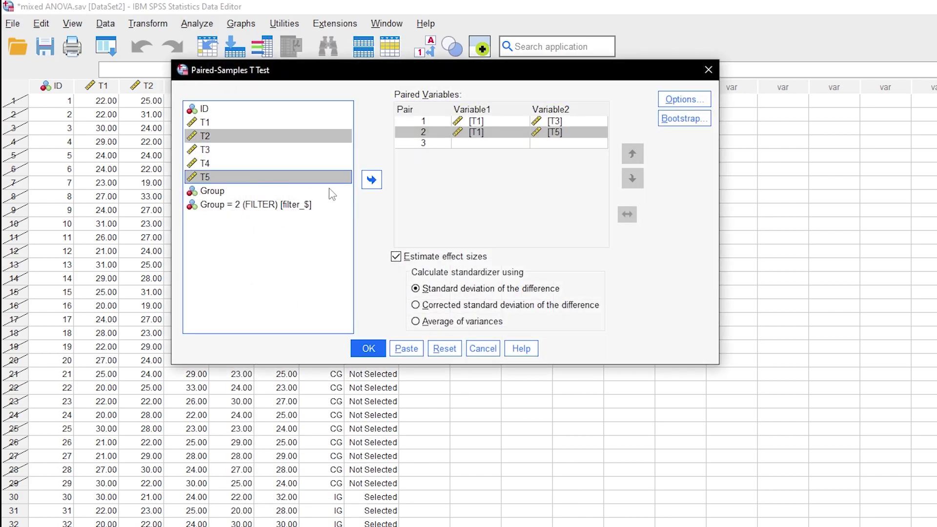
pyautogui.click(372, 180)
pyautogui.click(214, 164)
pyautogui.keyDown('ctrl'); pyautogui.click(214, 176); pyautogui.keyUp('ctrl')
pyautogui.click(371, 180)
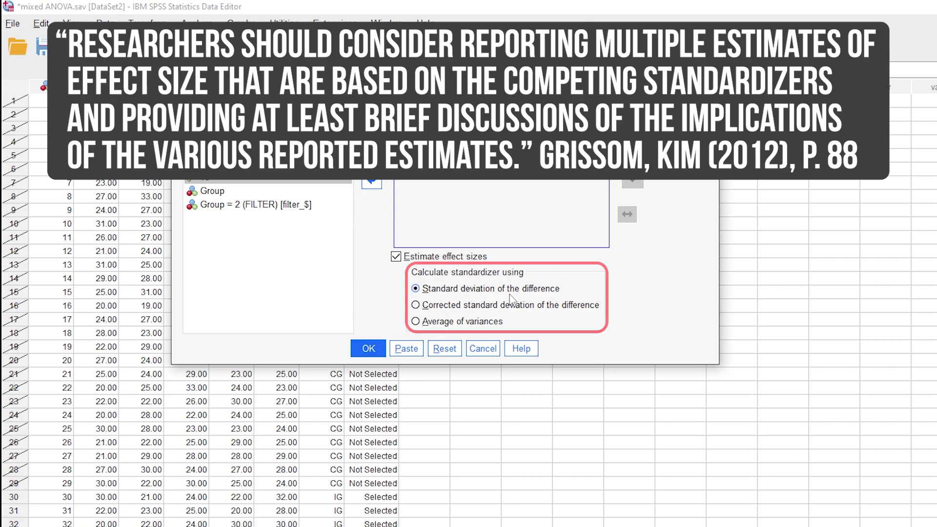
# Run the paired tests, then rerun them using the corrected standard deviation of the difference
pyautogui.click(368, 348)
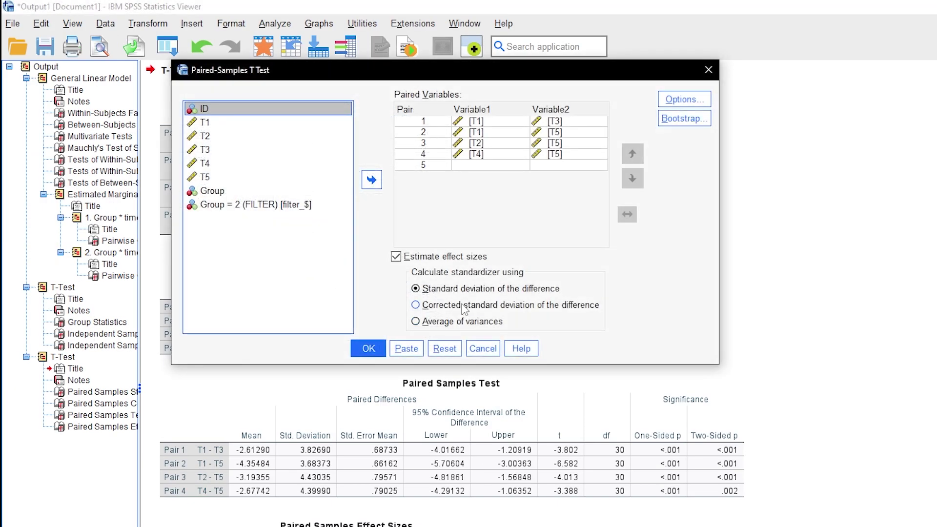
pyautogui.click(463, 310)
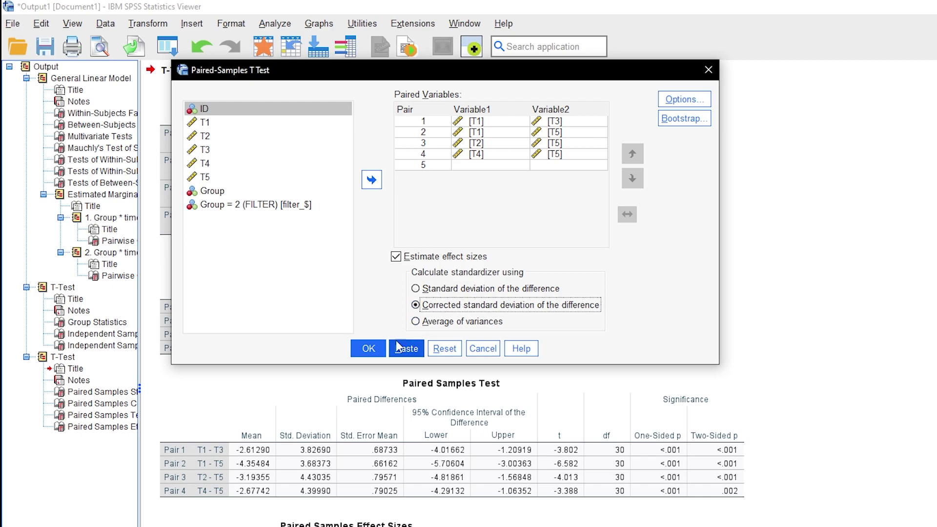
pyautogui.click(368, 348)
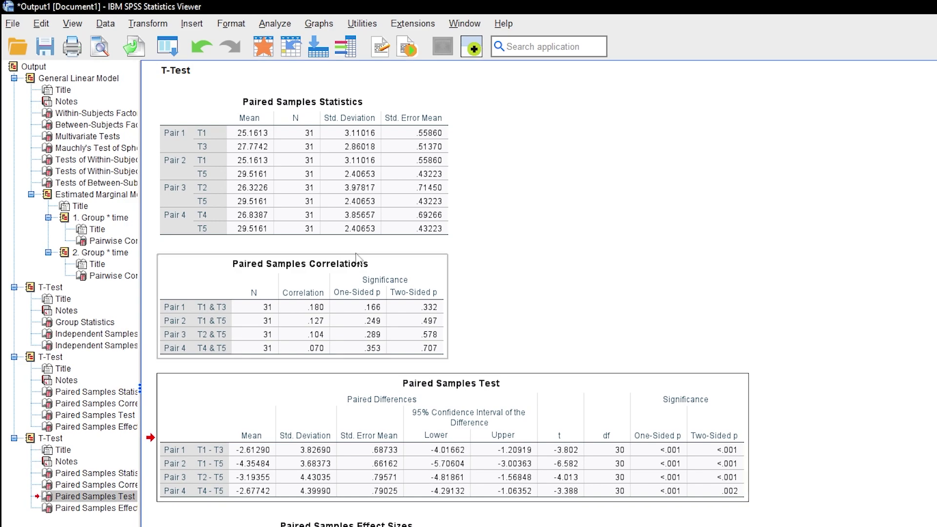
# Delete the redundant second T-Test heading from the Output Viewer
pyautogui.click(176, 454)
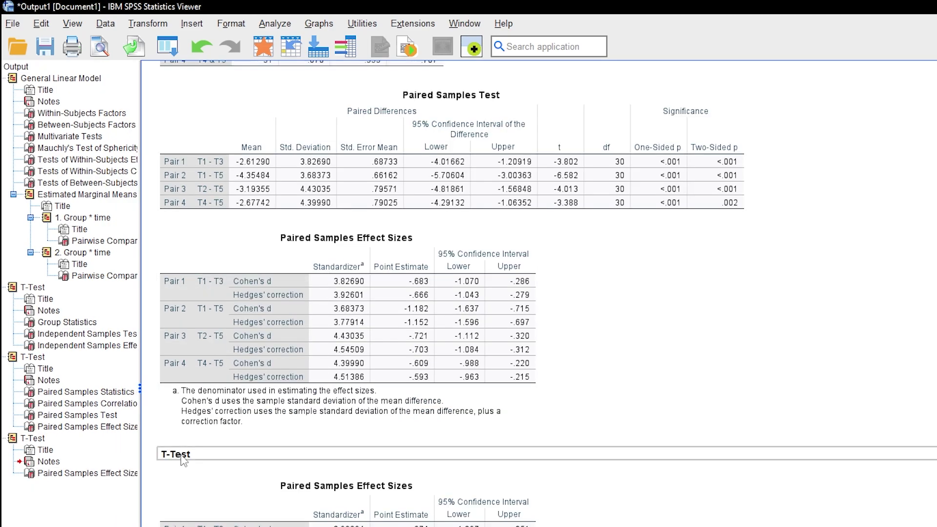
pyautogui.press('Delete')
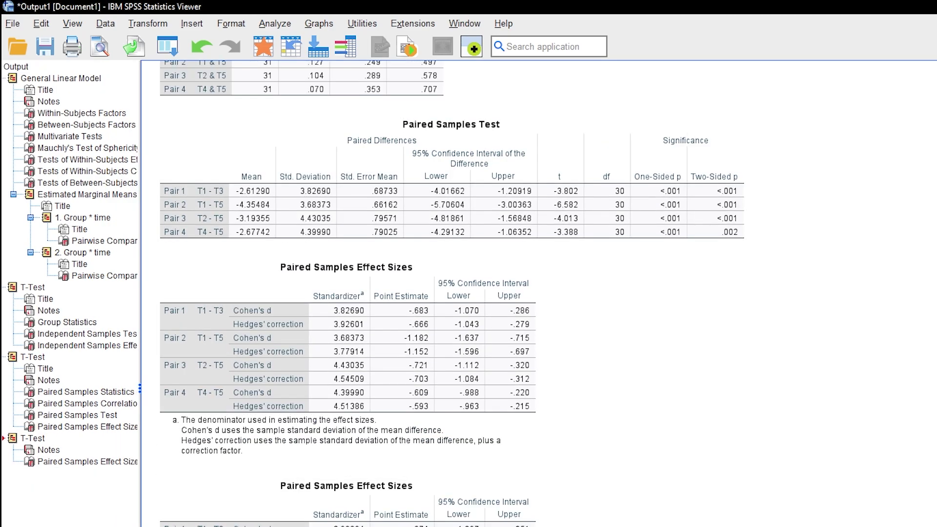